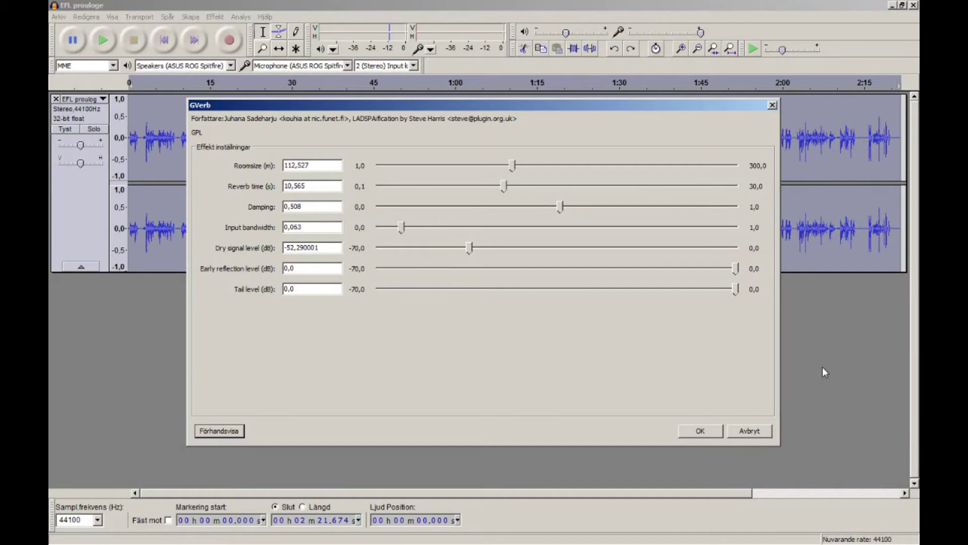
Cancel the GVerb dialog so the EFL proulog track's waveform stays unchanged.
click(750, 431)
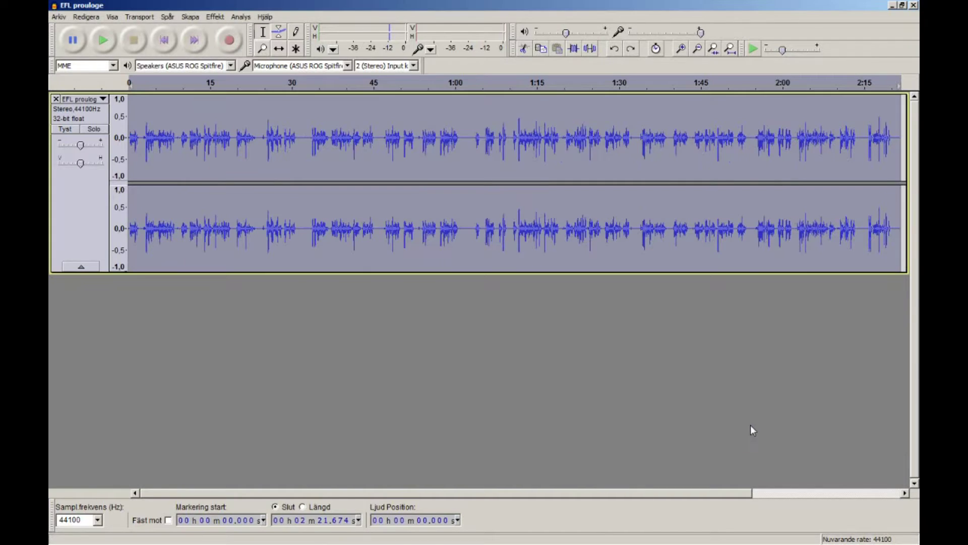
click(640, 385)
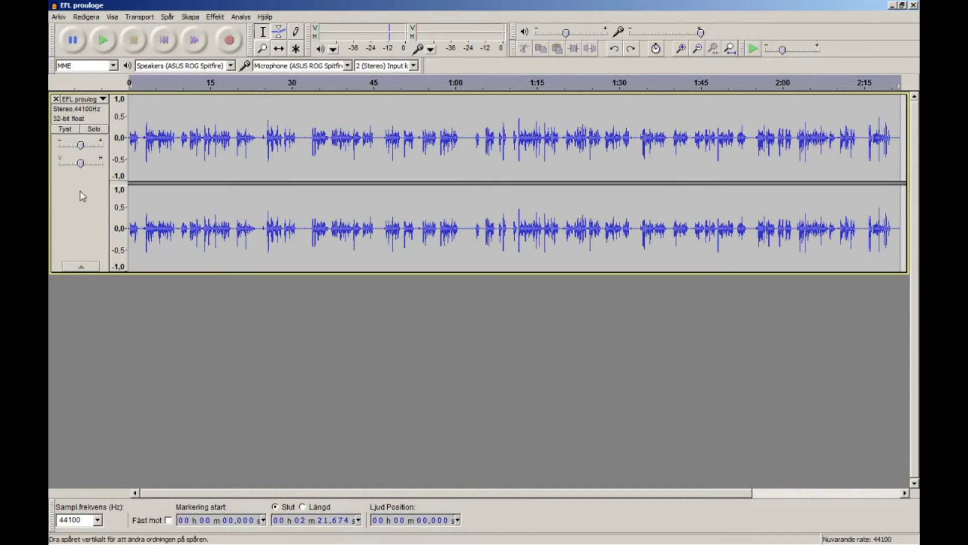
click(103, 41)
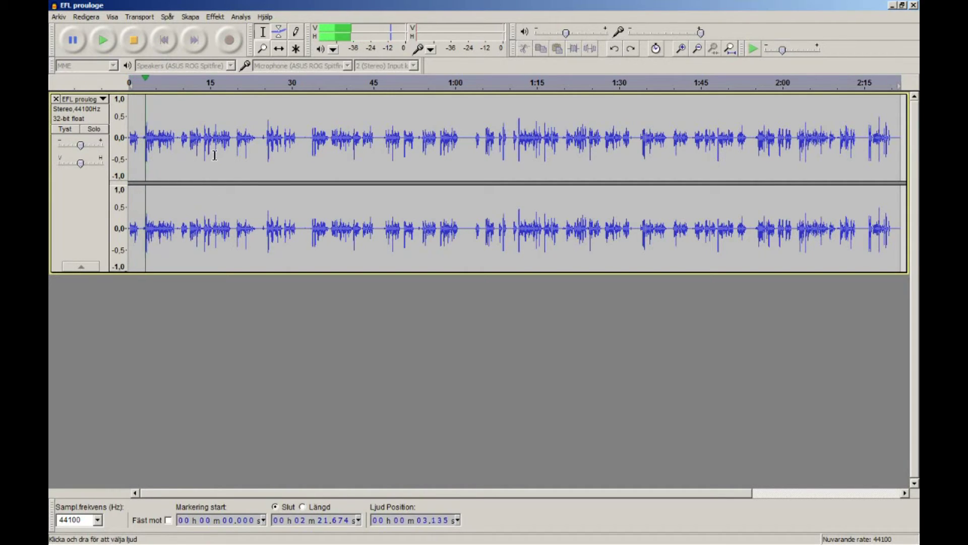
click(136, 41)
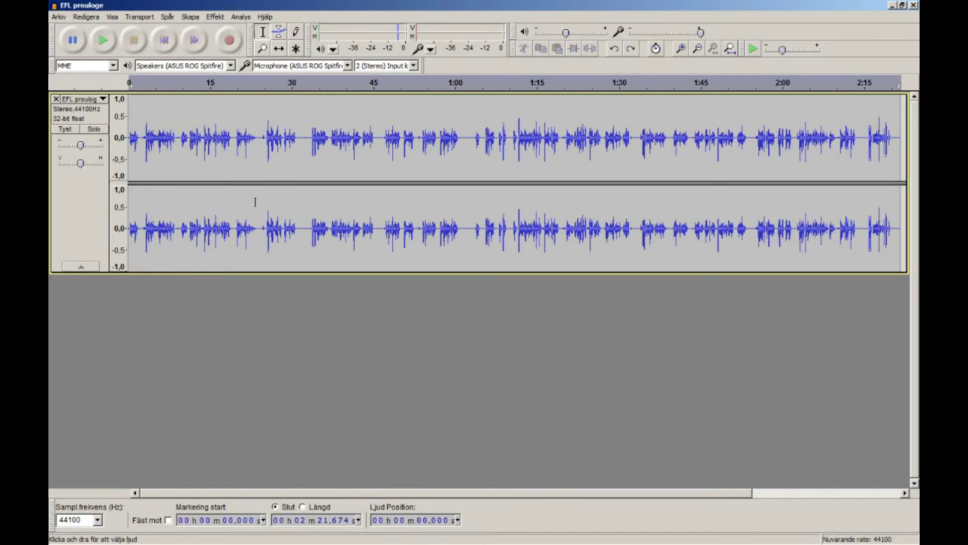
click(265, 250)
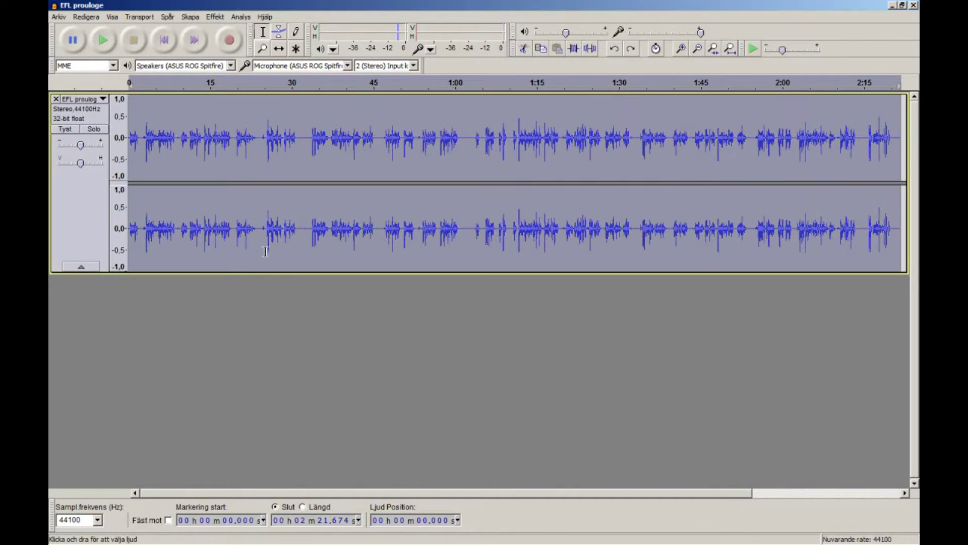
Reopen GVerb from the Effekt menu with its earlier room size, reverb time and dry-level values.
click(214, 17)
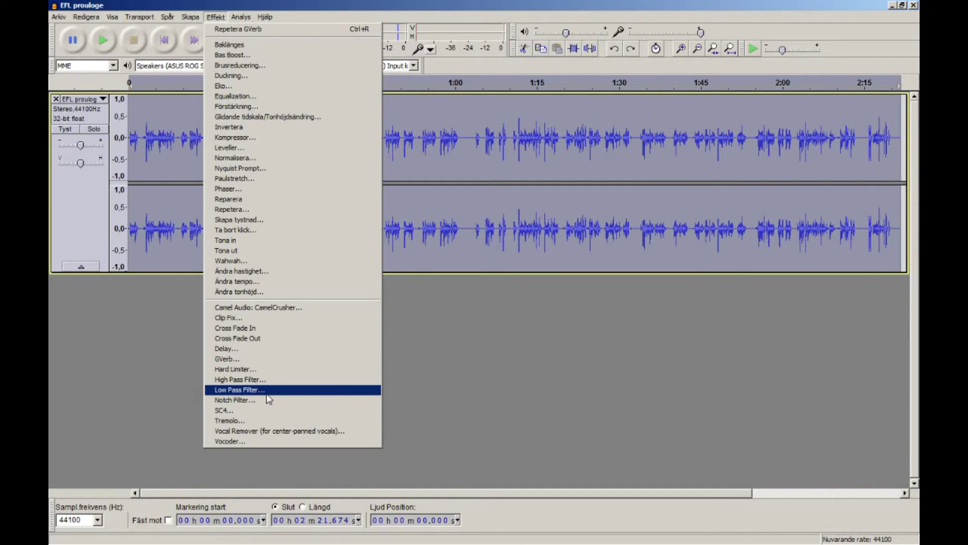
click(234, 359)
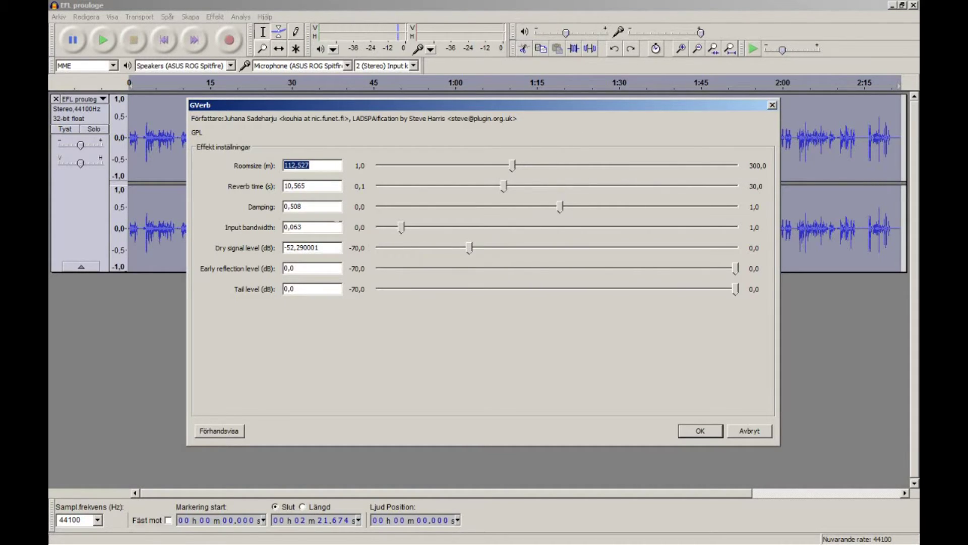
click(310, 165)
Set GVerb tail level -55,23 dB, room size about 18,64 m, reverb time 30 s, and preview.
key(Tab)
key(End)
drag(734, 289, 454, 290)
mouse_move(513, 166)
mouse_down()
mouse_move(548, 165)
mouse_move(402, 165)
mouse_up()
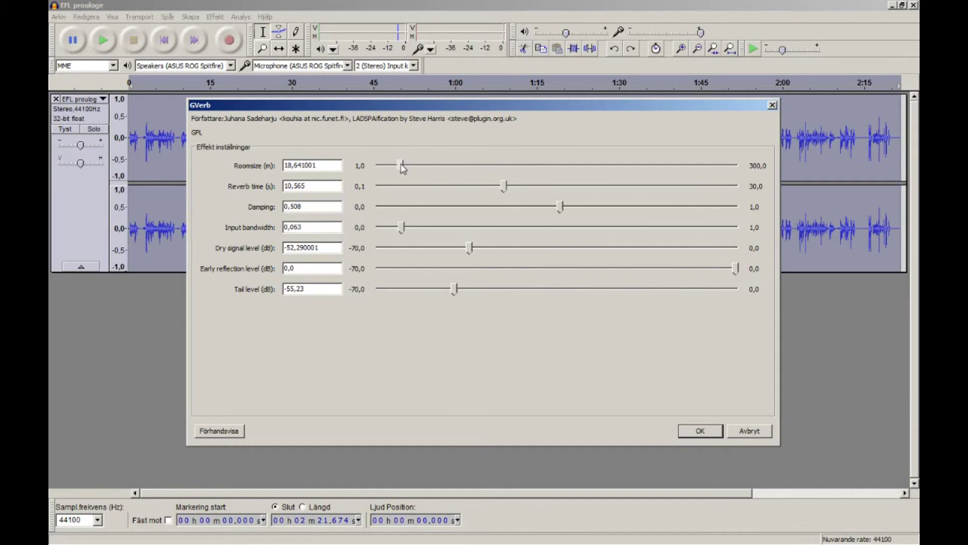
drag(504, 186, 737, 186)
click(220, 431)
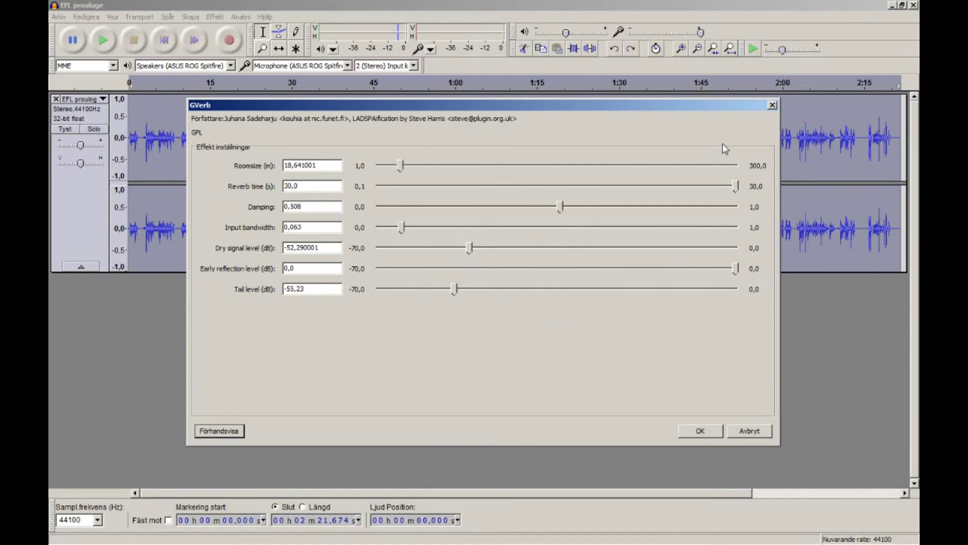
Set GVerb reverb time to about 2,07 s, damping 0,521 and input bandwidth 1,0.
drag(735, 186, 403, 186)
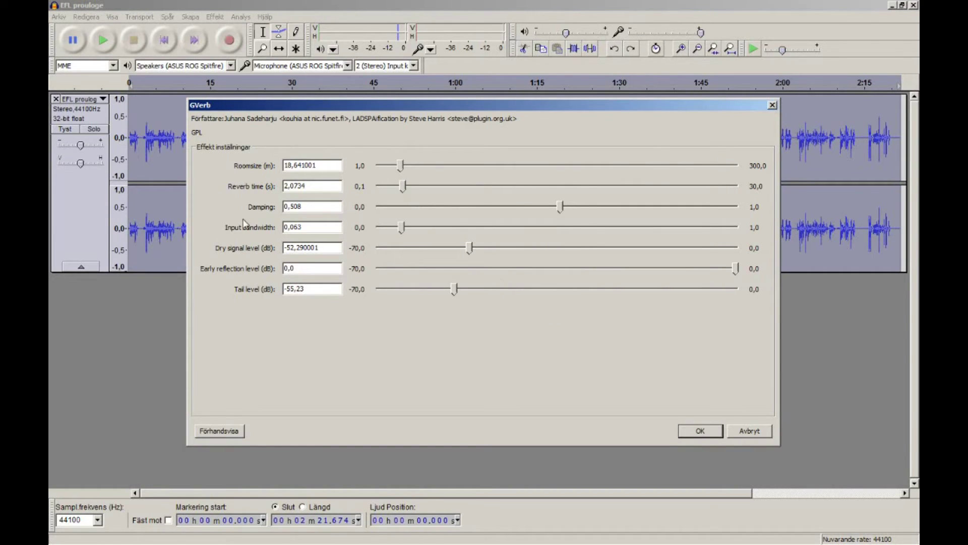
drag(560, 207, 573, 211)
drag(572, 207, 567, 206)
drag(404, 227, 795, 231)
Preview the full-bandwidth reverb, then fine-tune input bandwidth down to about 0,053.
click(224, 431)
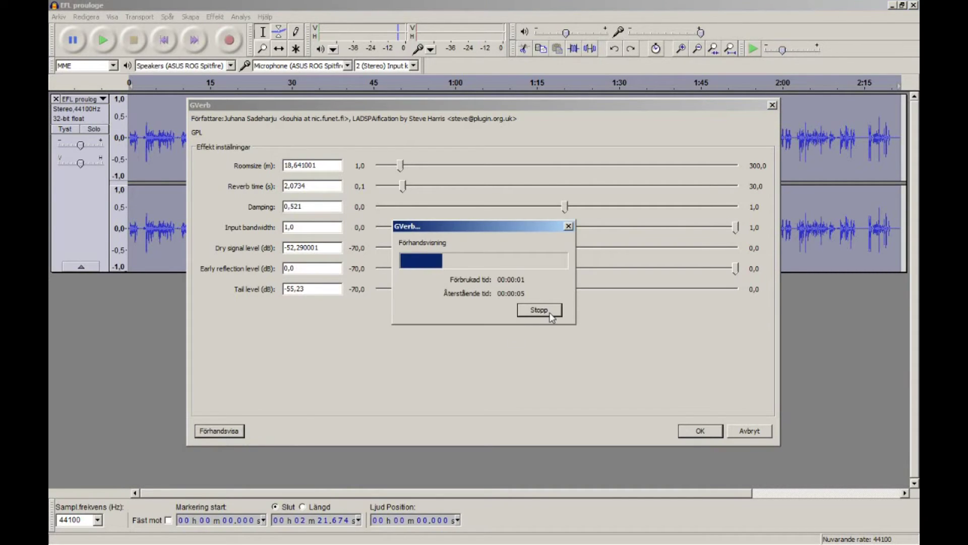
click(550, 311)
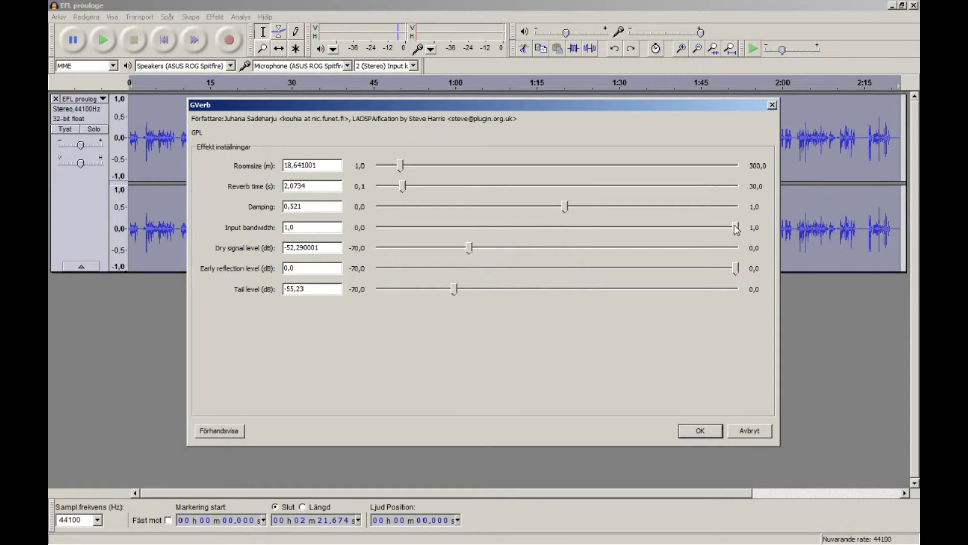
drag(735, 227, 396, 228)
drag(396, 227, 391, 227)
drag(391, 227, 398, 227)
drag(399, 227, 395, 227)
drag(396, 231, 400, 229)
Preview GVerb with dry signal levels of -33,25 dB and -70 dB.
click(568, 247)
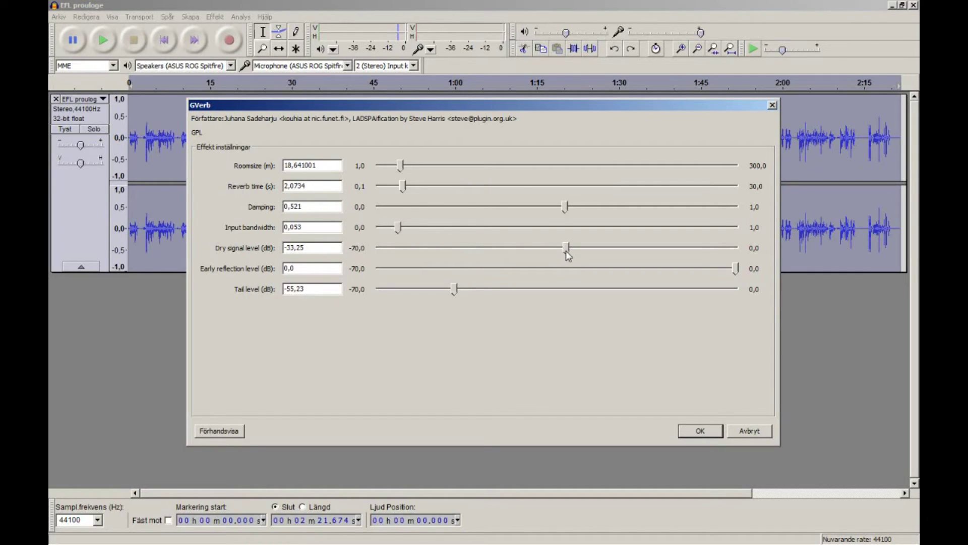
click(220, 430)
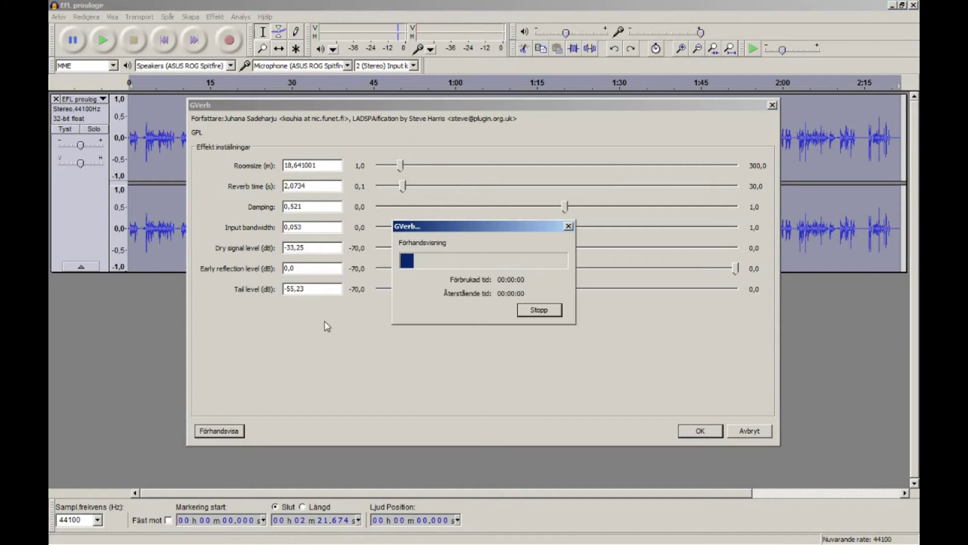
click(540, 311)
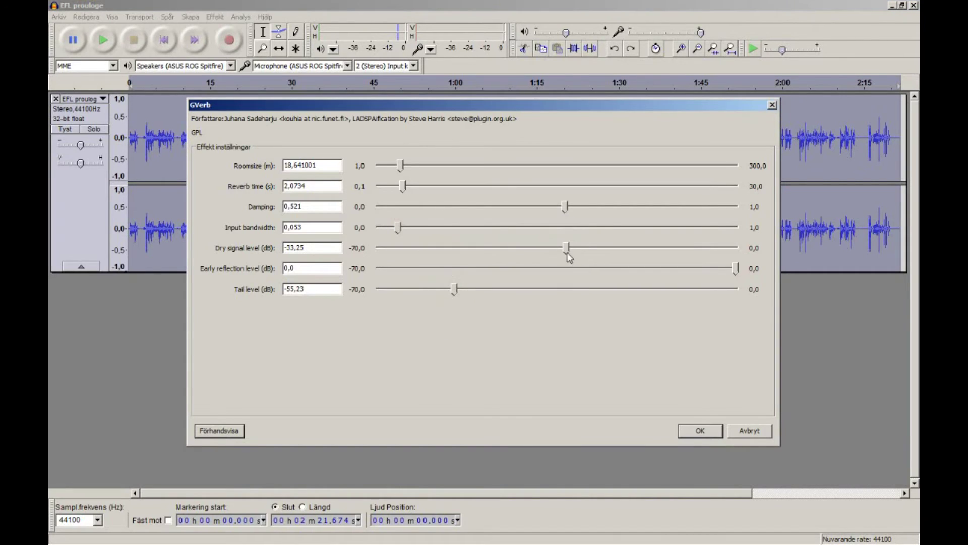
click(380, 247)
click(219, 430)
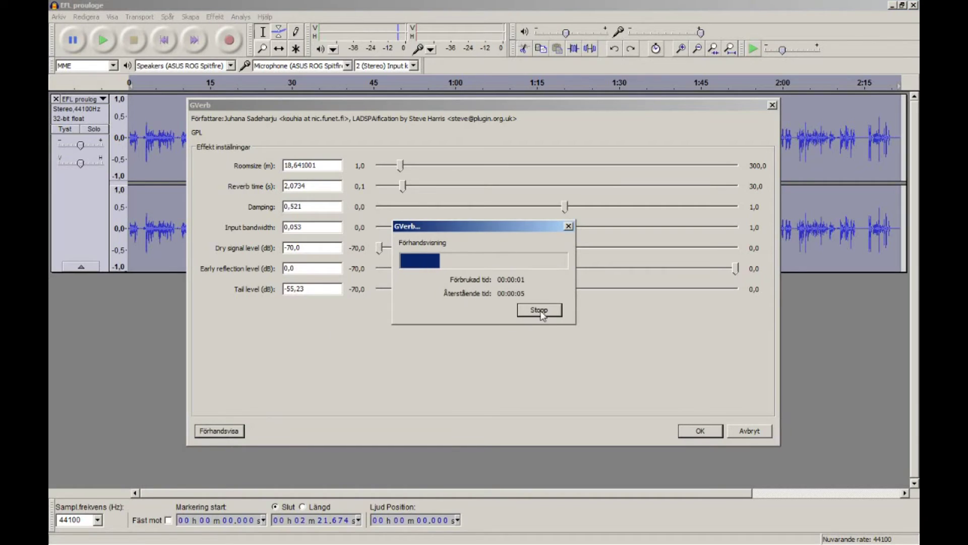
click(540, 310)
Audition a 0 dB dry signal and lower levels, settling the dry level near -17,85 dB.
drag(382, 247, 776, 243)
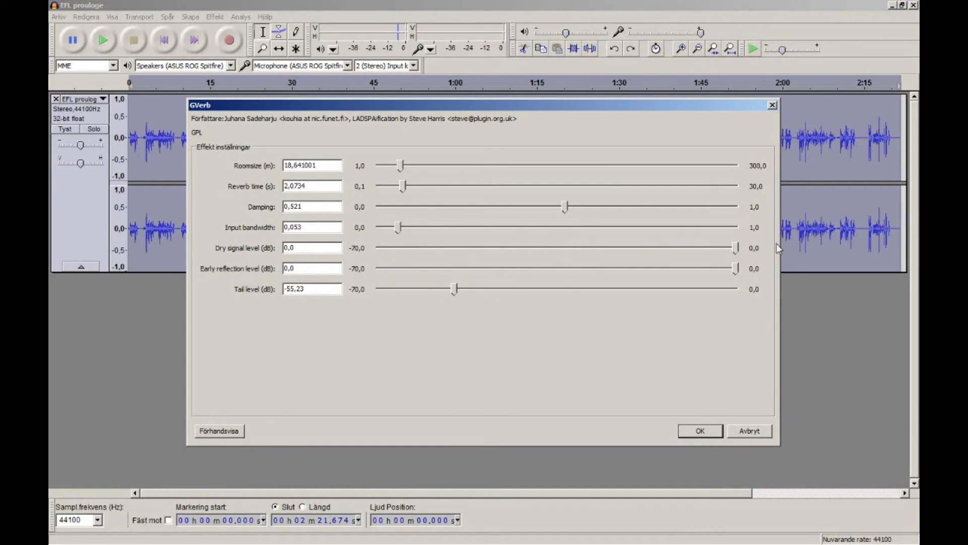
click(222, 433)
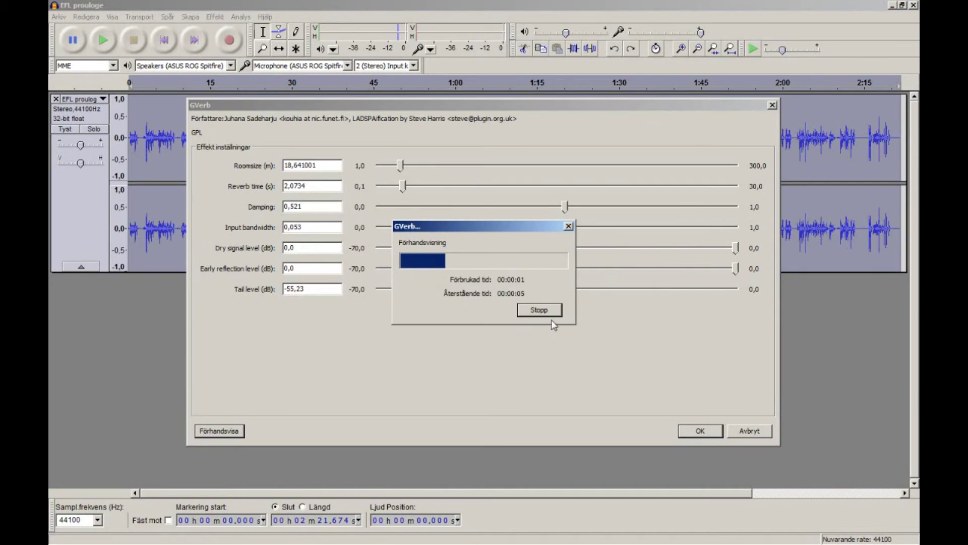
click(540, 310)
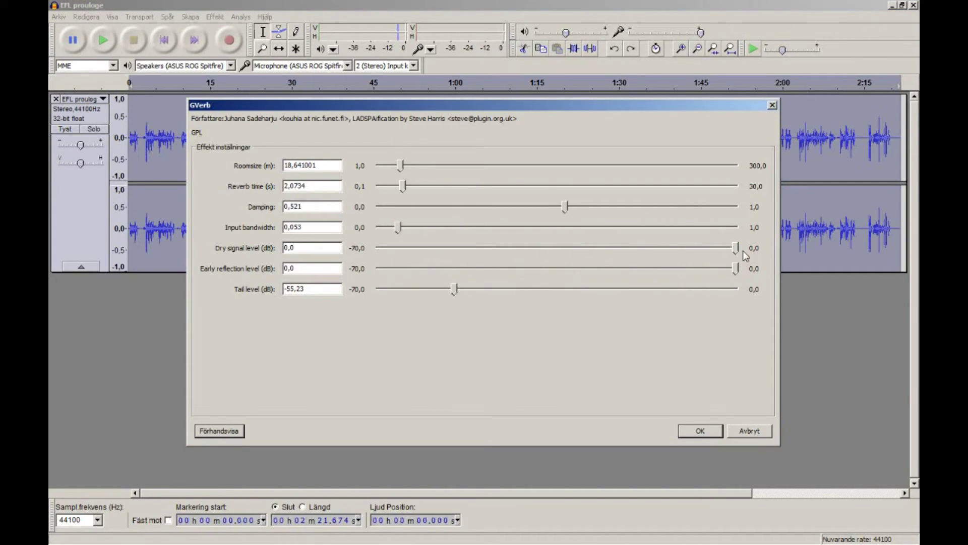
mouse_move(735, 248)
mouse_down()
mouse_move(378, 249)
mouse_move(723, 247)
mouse_move(710, 248)
mouse_up()
click(218, 431)
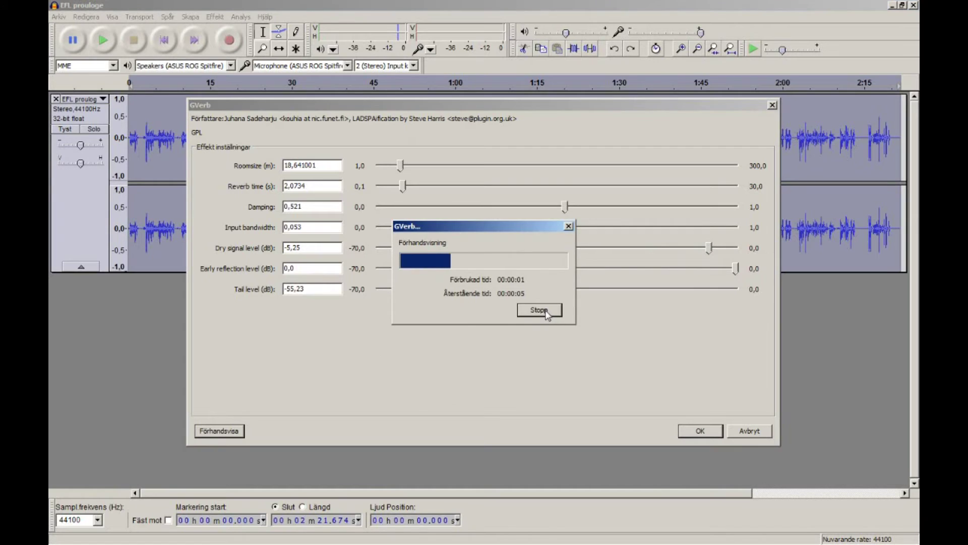
click(539, 310)
drag(710, 247, 675, 248)
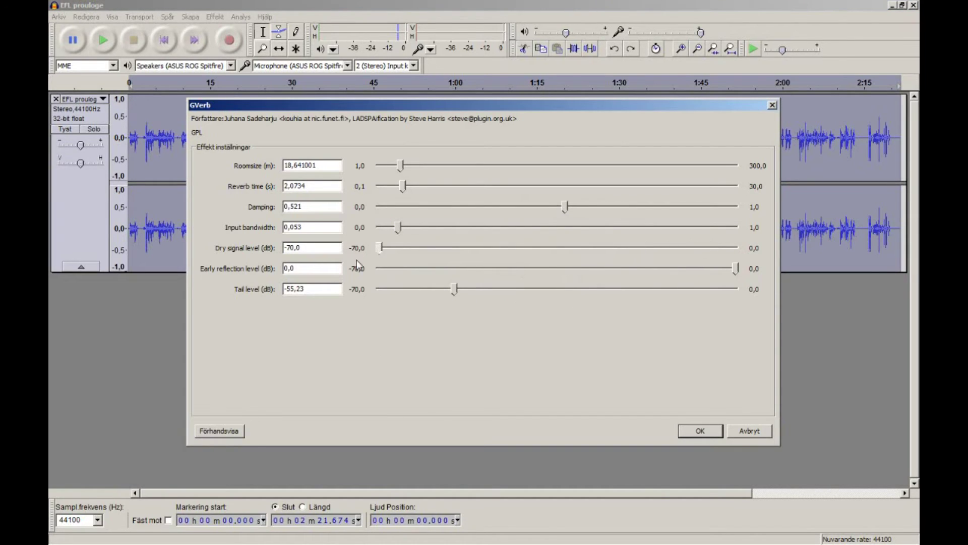
click(231, 431)
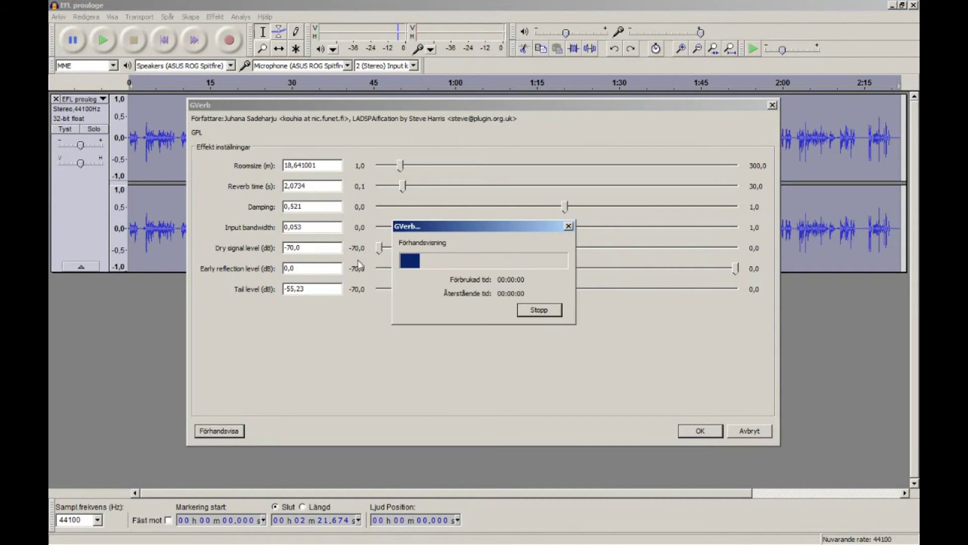
drag(381, 248, 646, 248)
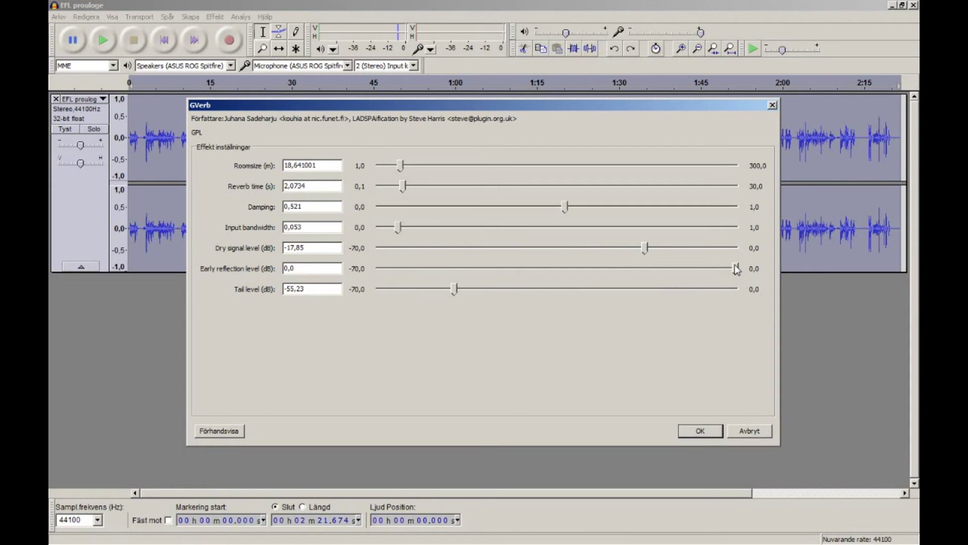
drag(735, 269, 378, 268)
click(219, 430)
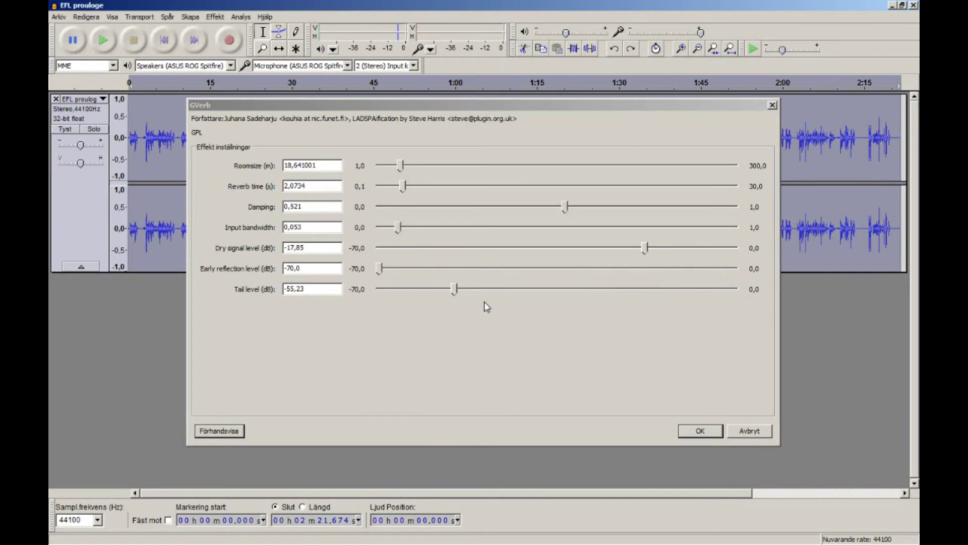
mouse_move(380, 269)
mouse_down()
mouse_move(724, 268)
mouse_move(711, 268)
mouse_up()
click(220, 430)
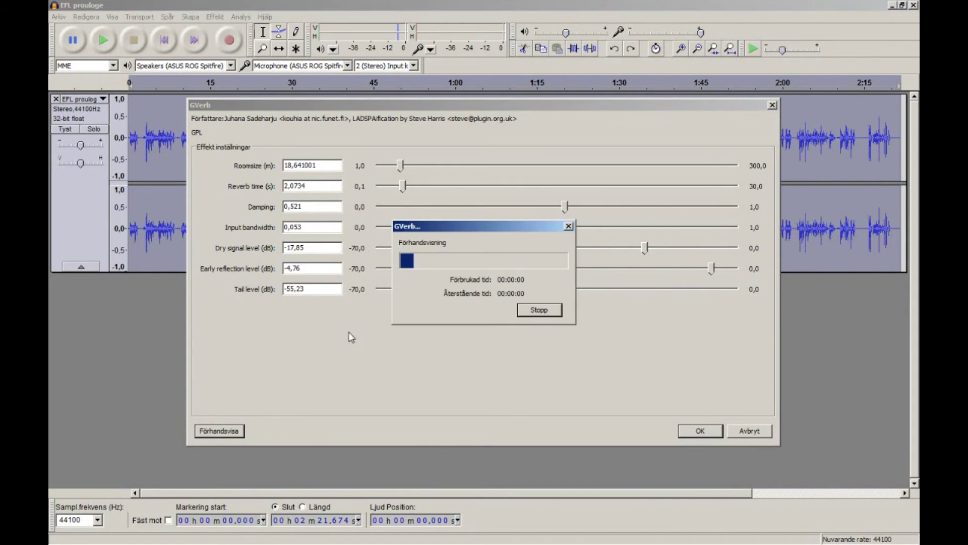
click(539, 310)
drag(711, 269, 737, 268)
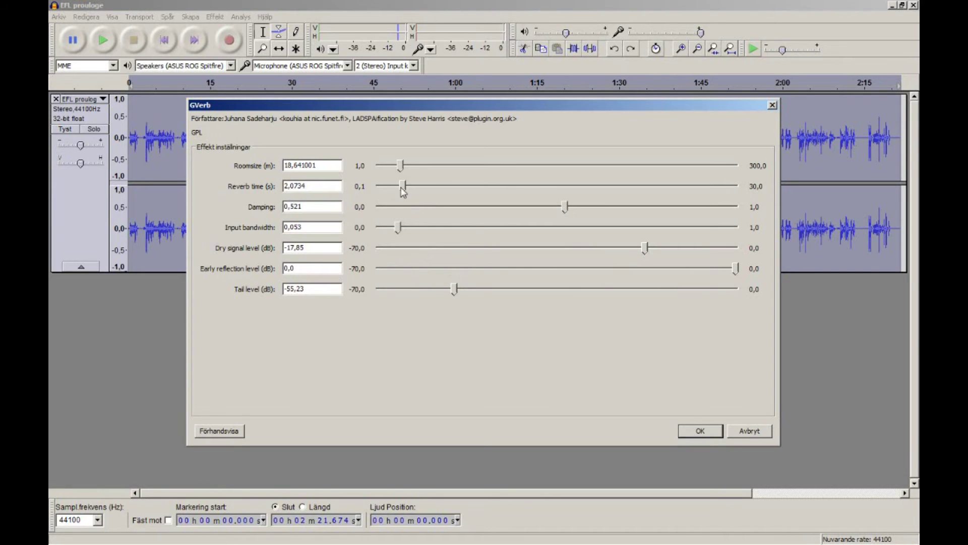
Set reverb time to about 11 s and room size to about 111 m, and preview.
drag(403, 186, 509, 186)
drag(402, 166, 511, 166)
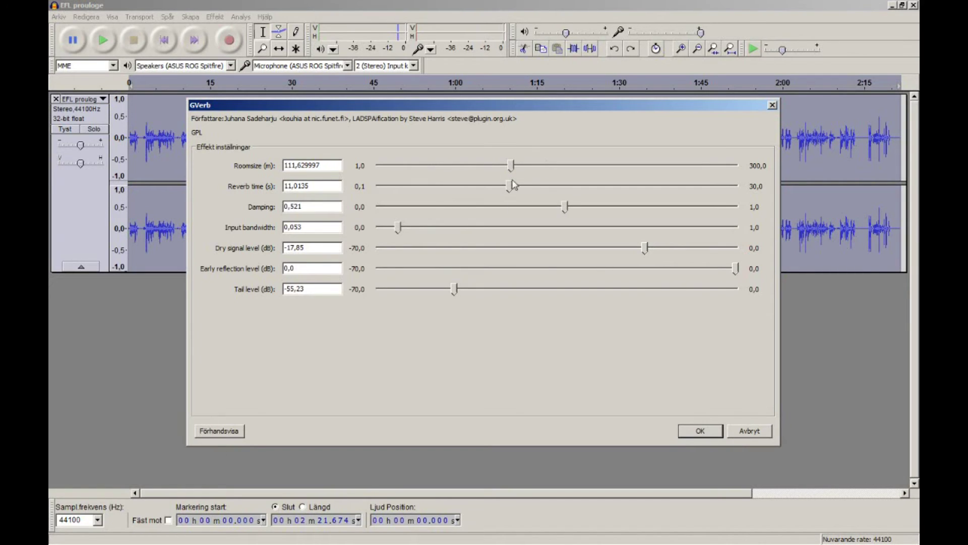
click(219, 432)
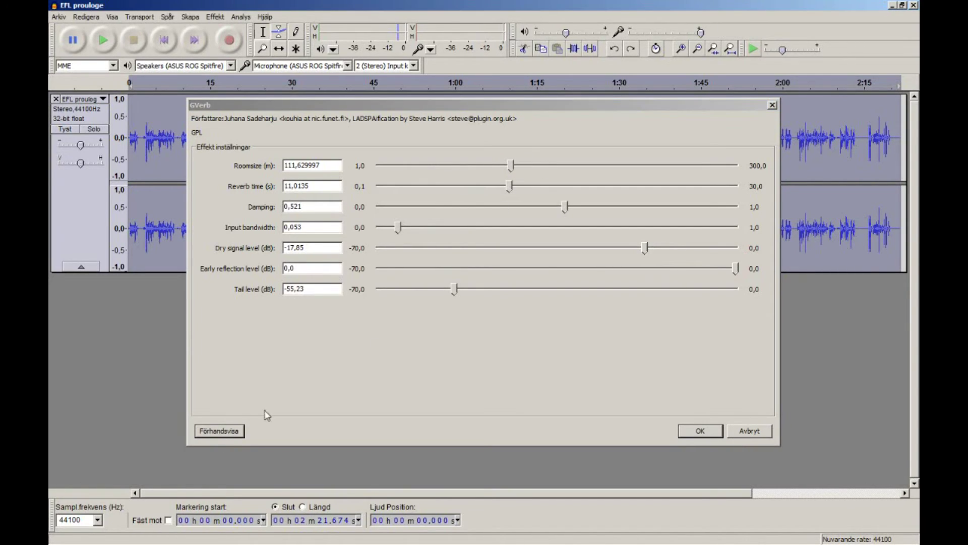
click(539, 310)
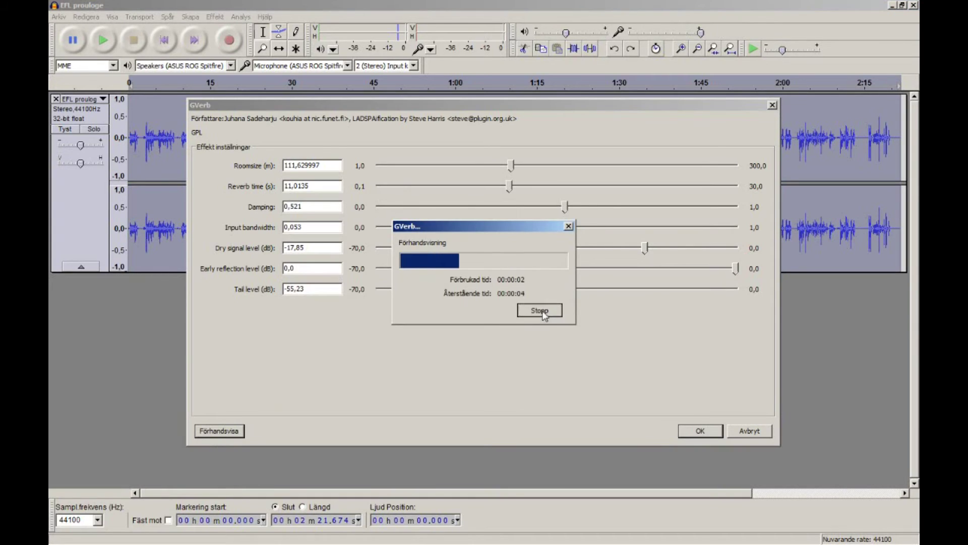
Raise the tail level to 0 dB and preview the louder tail.
drag(455, 289, 737, 288)
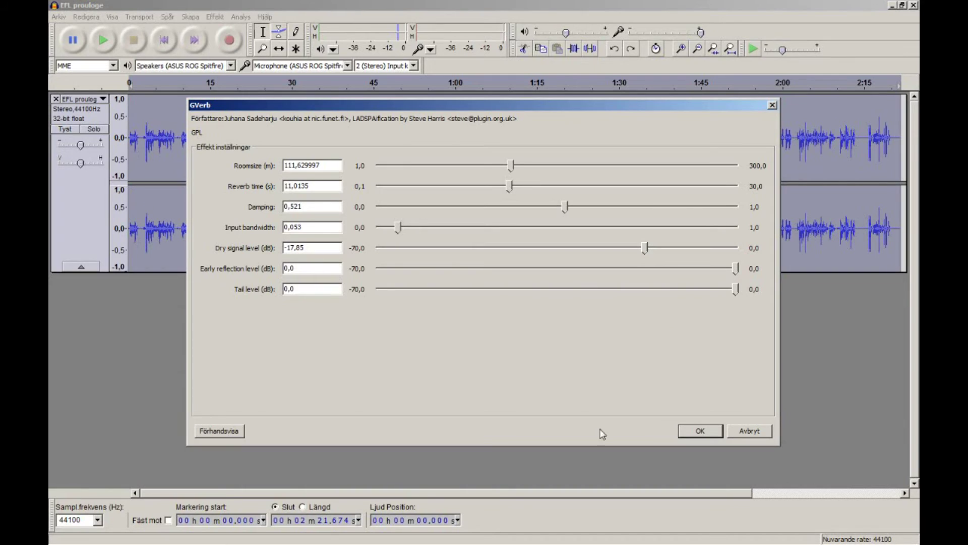
click(226, 428)
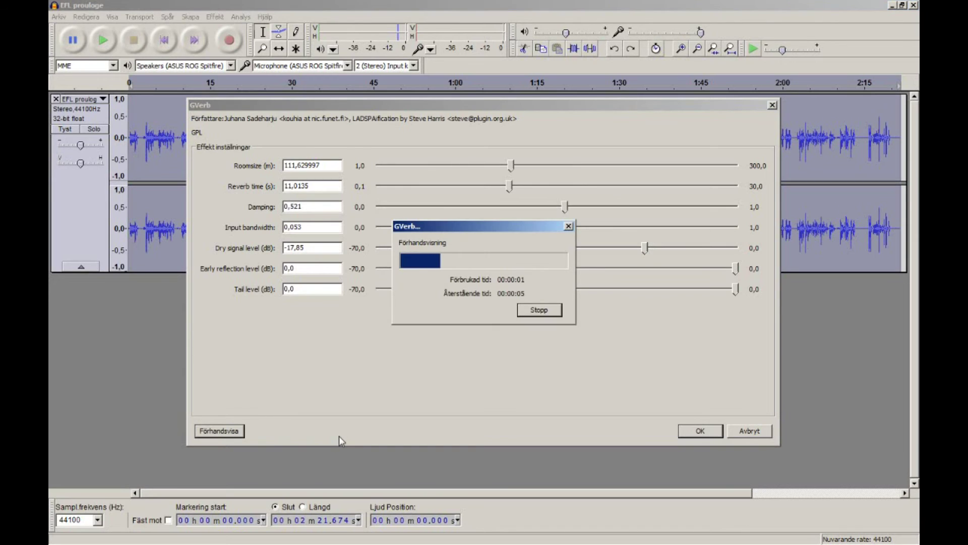
click(540, 310)
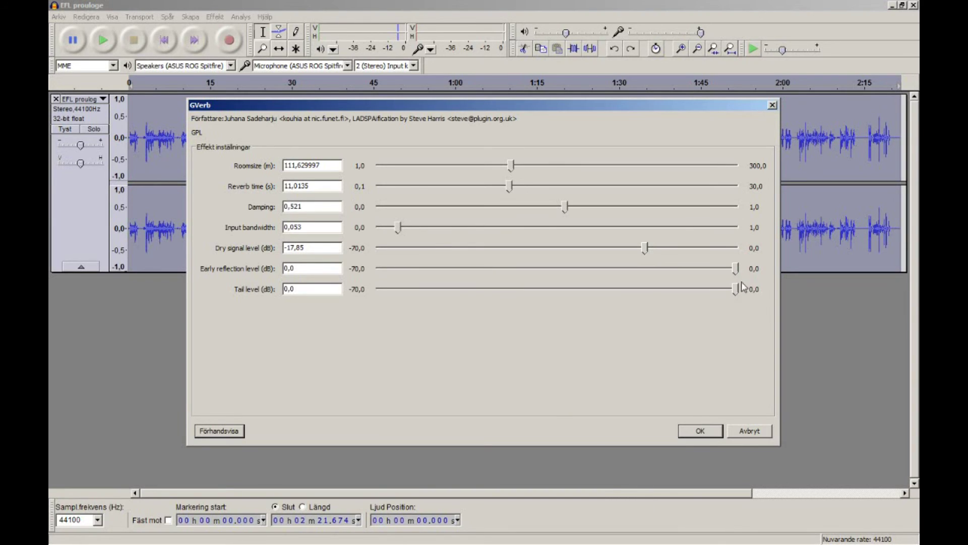
Lower the tail level, enlarge the room to about 222 m, and preview.
drag(737, 289, 666, 288)
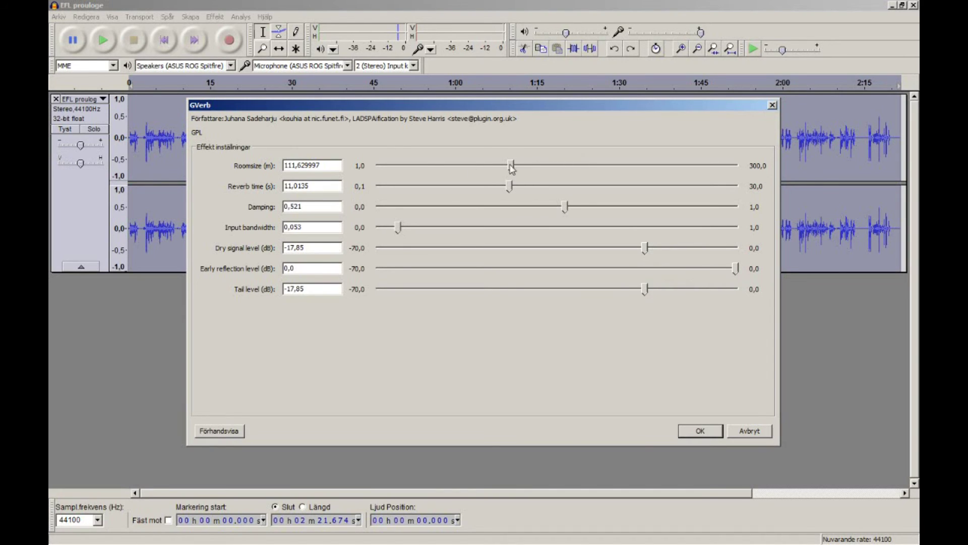
drag(510, 165, 642, 166)
click(221, 432)
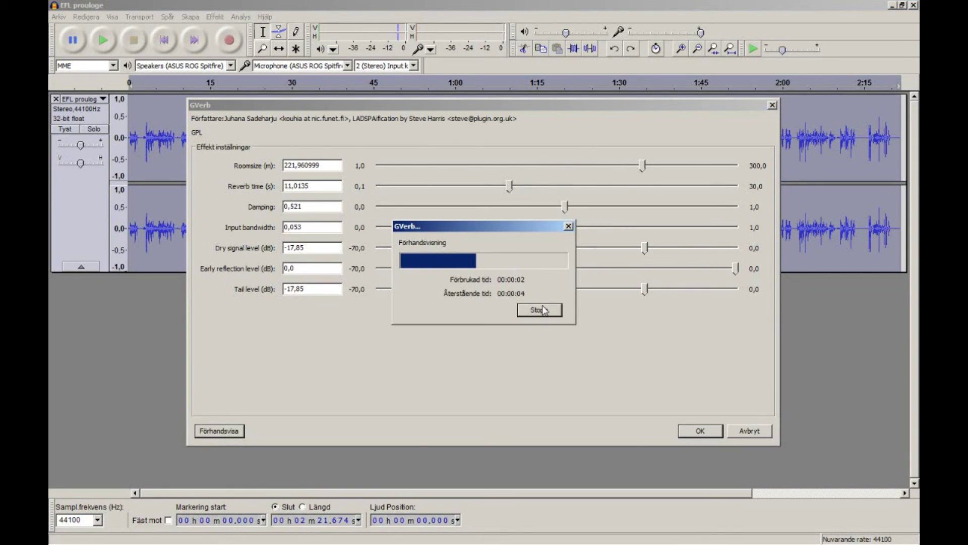
click(538, 310)
Set the tail level to -6,65 dB and preview again.
drag(646, 288, 703, 289)
click(227, 431)
click(551, 311)
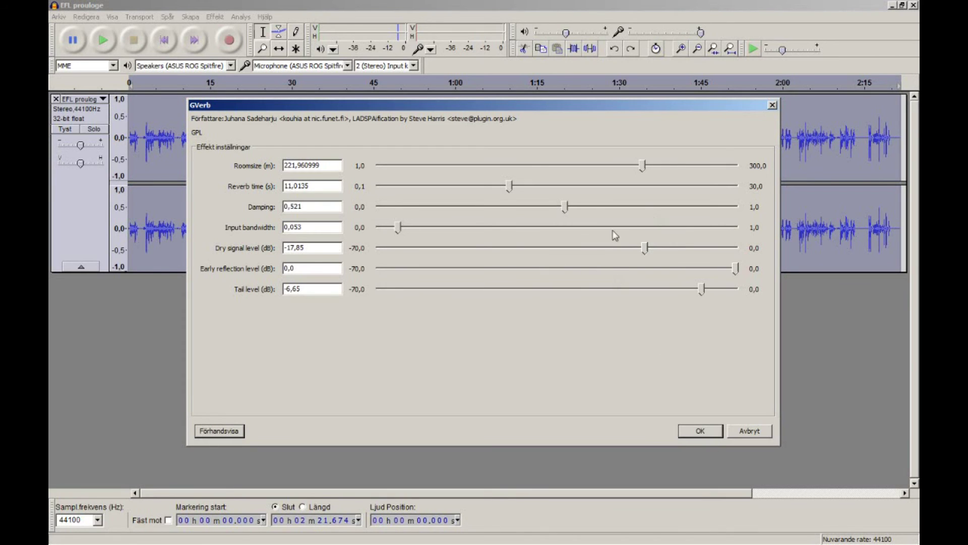
Apply GVerb to the EFL proulog track with 300 m room, 30 s reverb and -2,59 dB tail.
drag(644, 166, 738, 166)
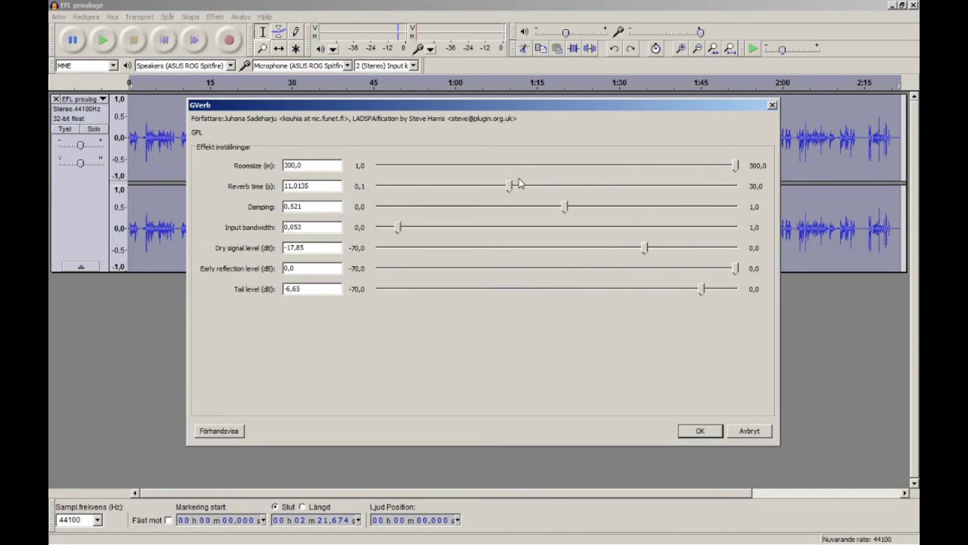
drag(509, 186, 735, 186)
drag(701, 289, 724, 289)
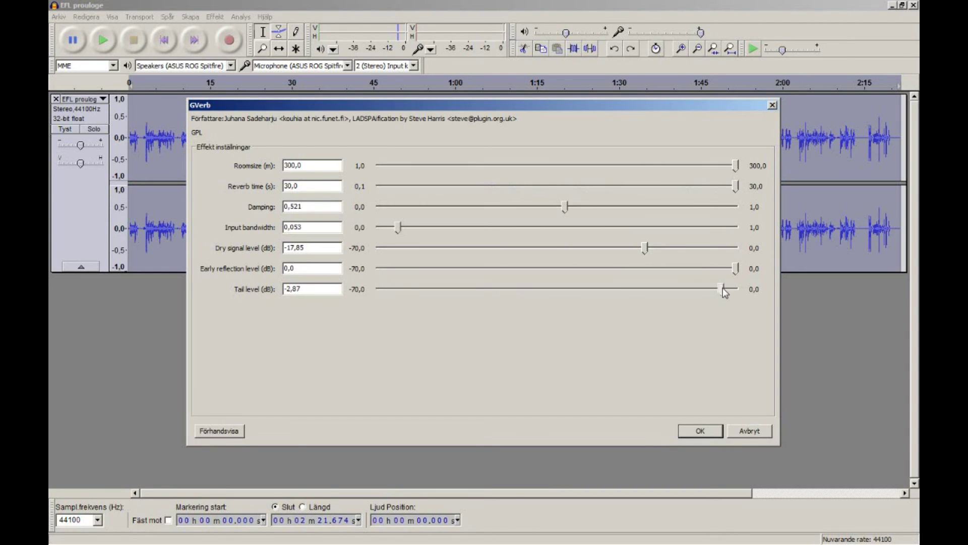
click(700, 431)
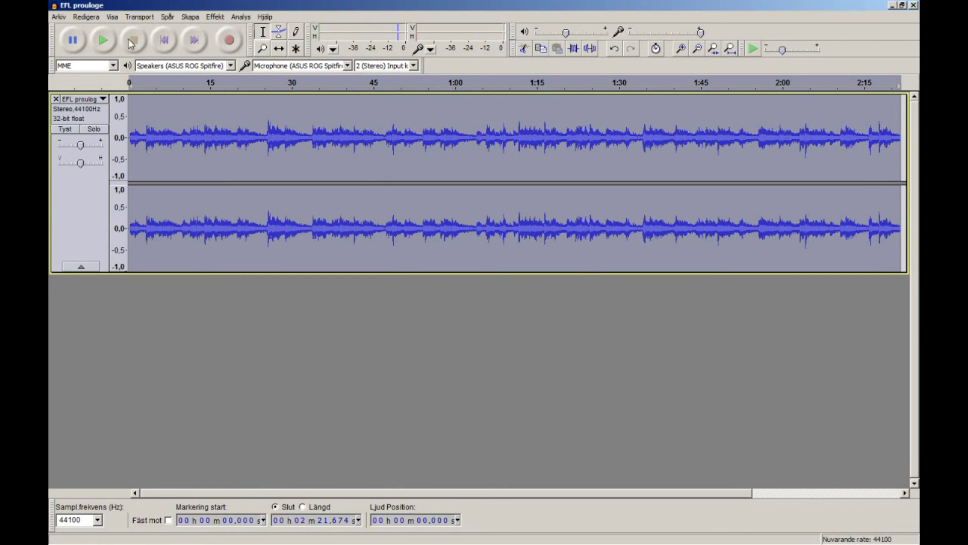
Play the reverberated EFL proulog track, lower the volume slightly, stop, and replay from the start.
click(165, 40)
click(103, 39)
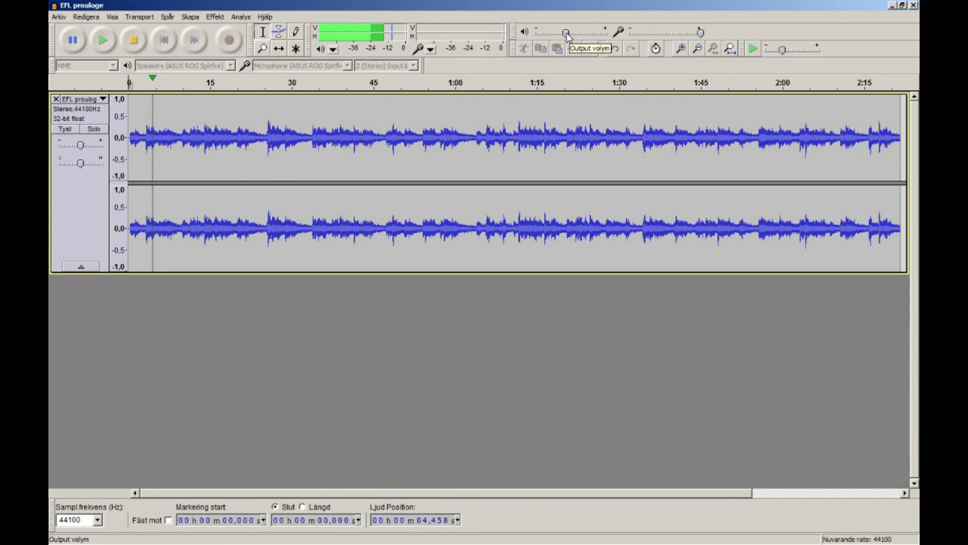
drag(568, 32, 584, 33)
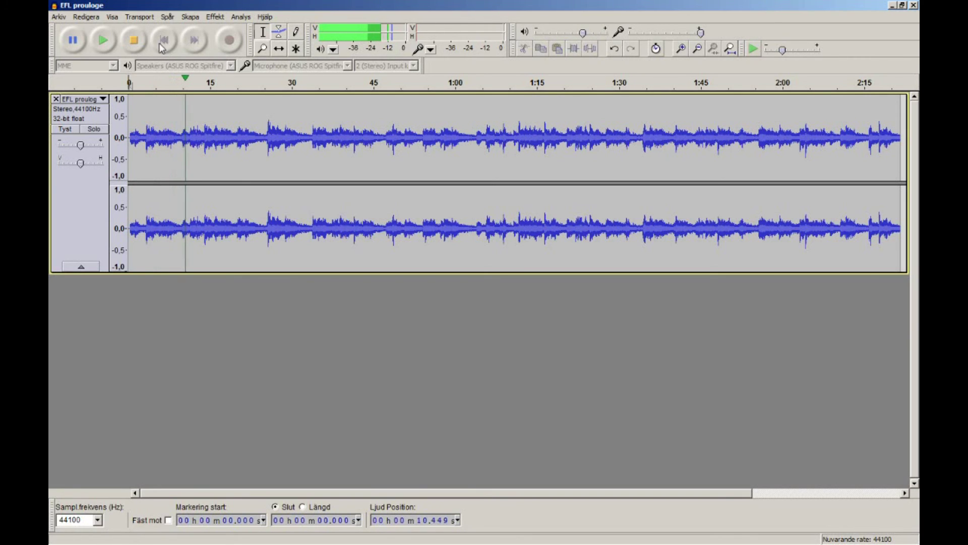
click(131, 42)
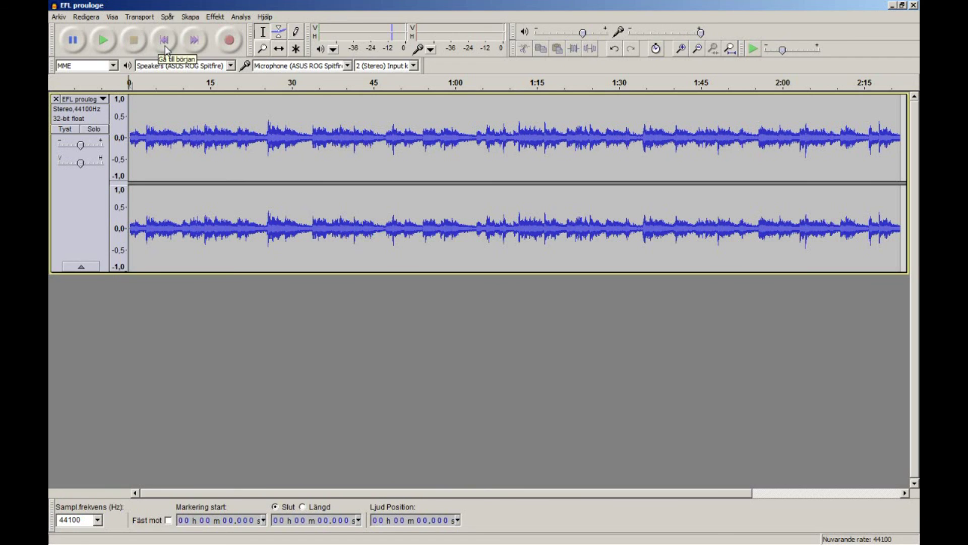
click(103, 40)
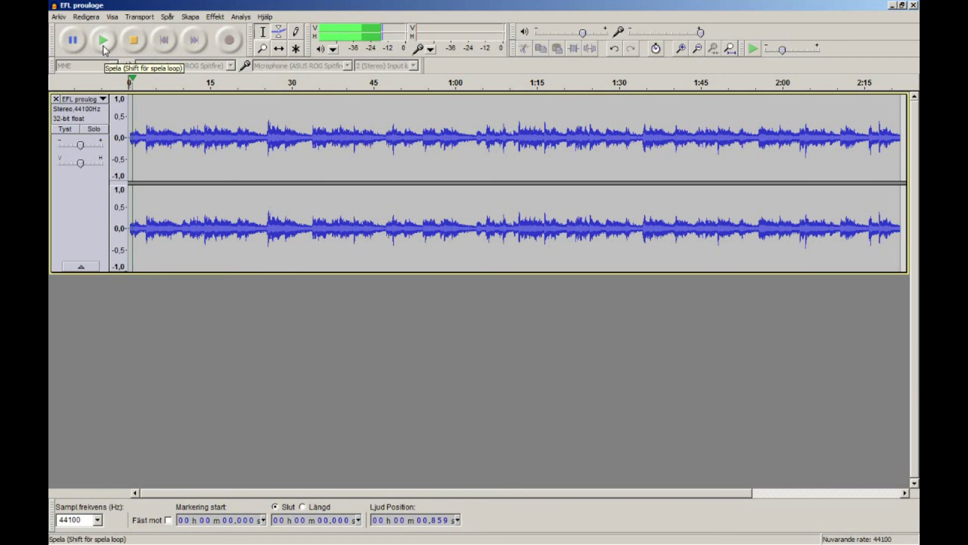